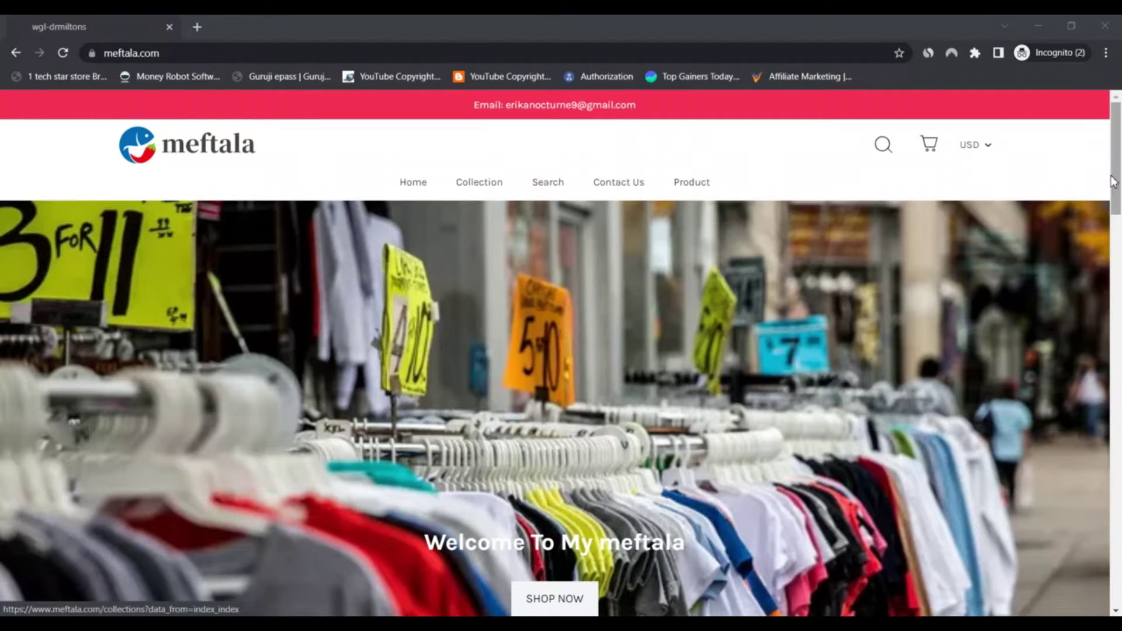
left_click_drag(1119, 154, 1113, 336)
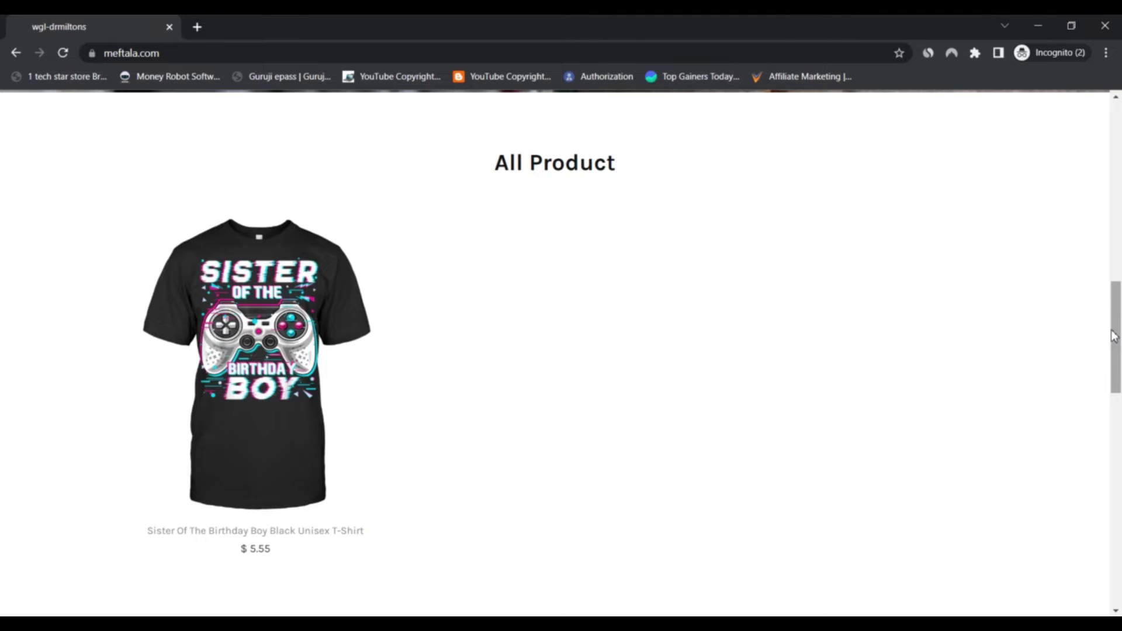
left_click_drag(1113, 336, 1111, 429)
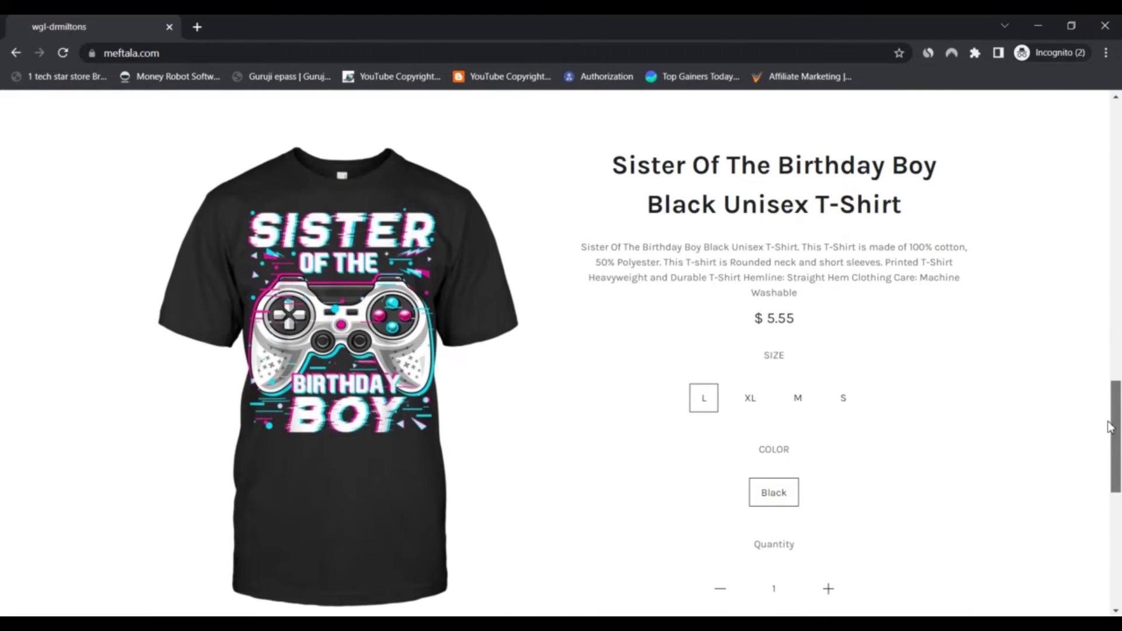
left_click_drag(1110, 430, 1110, 434)
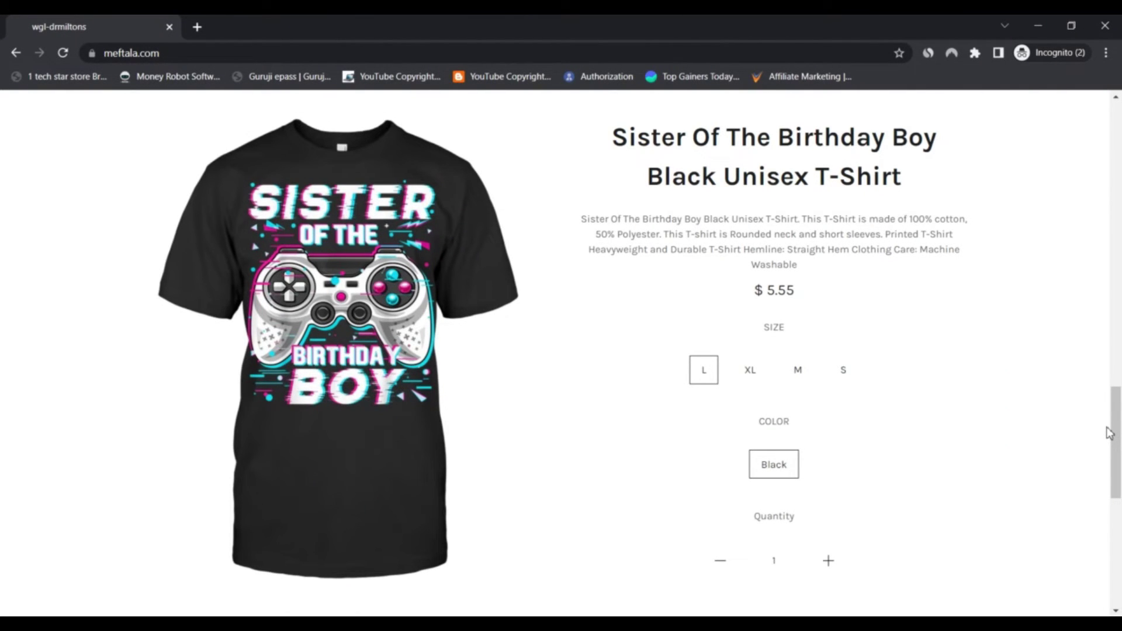
mouse_move(1110, 432)
left_mouse_down()
mouse_move(1119, 520)
mouse_move(1050, 261)
left_mouse_up()
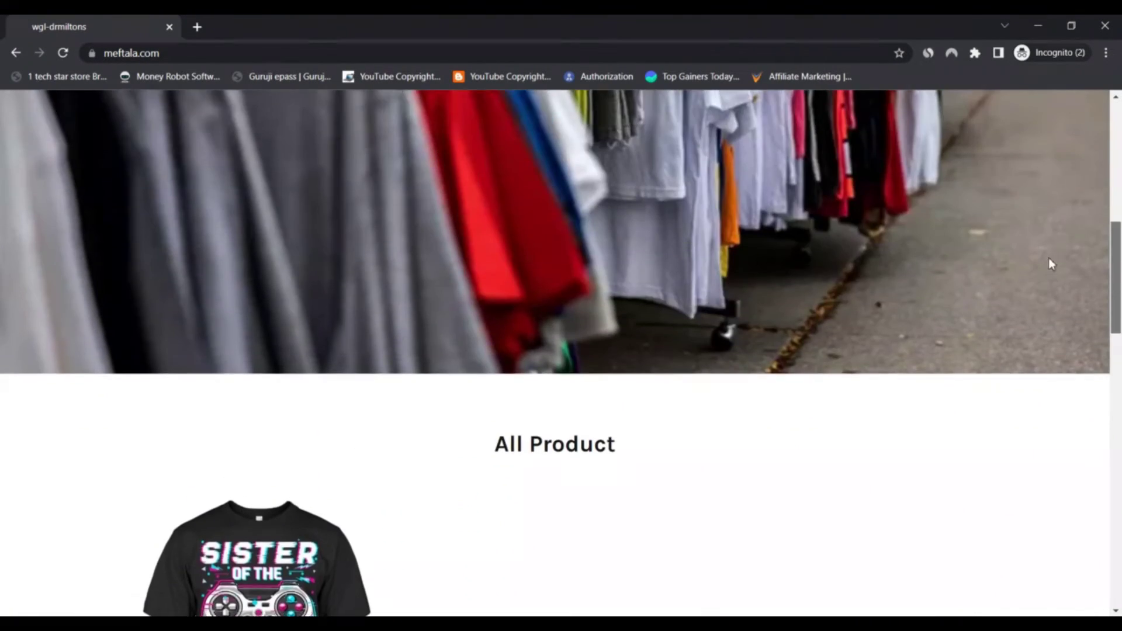
scroll(1051, 263, "up", 3)
scroll(1047, 213, "up", 1)
scroll(1038, 183, "up", 1)
scroll(1034, 163, "up", 1)
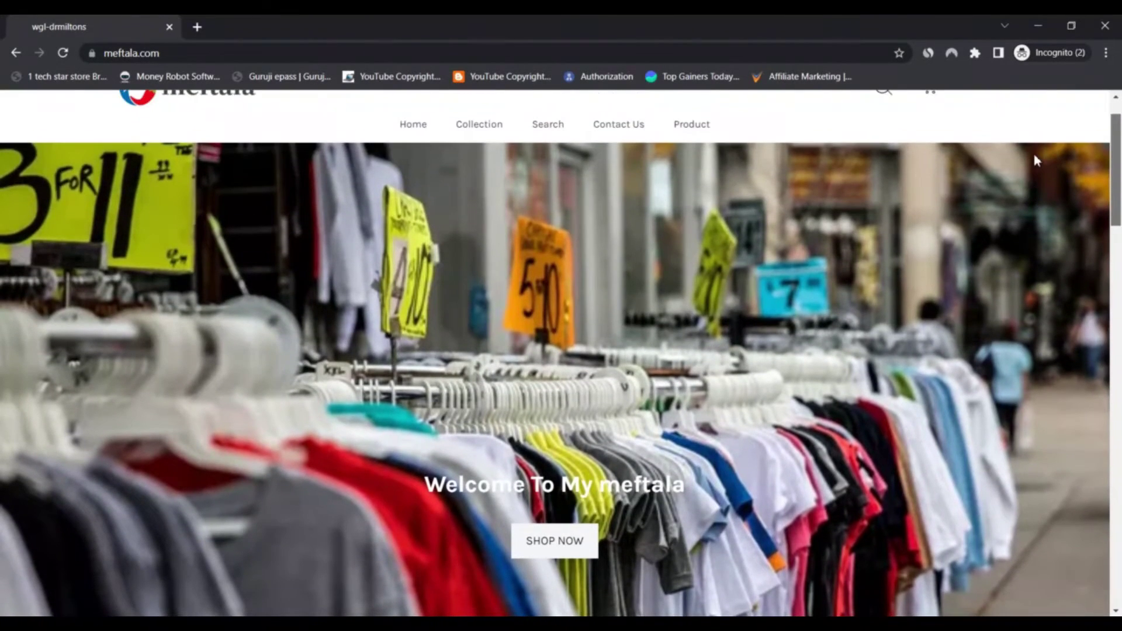
scroll(1033, 149, "up", 1)
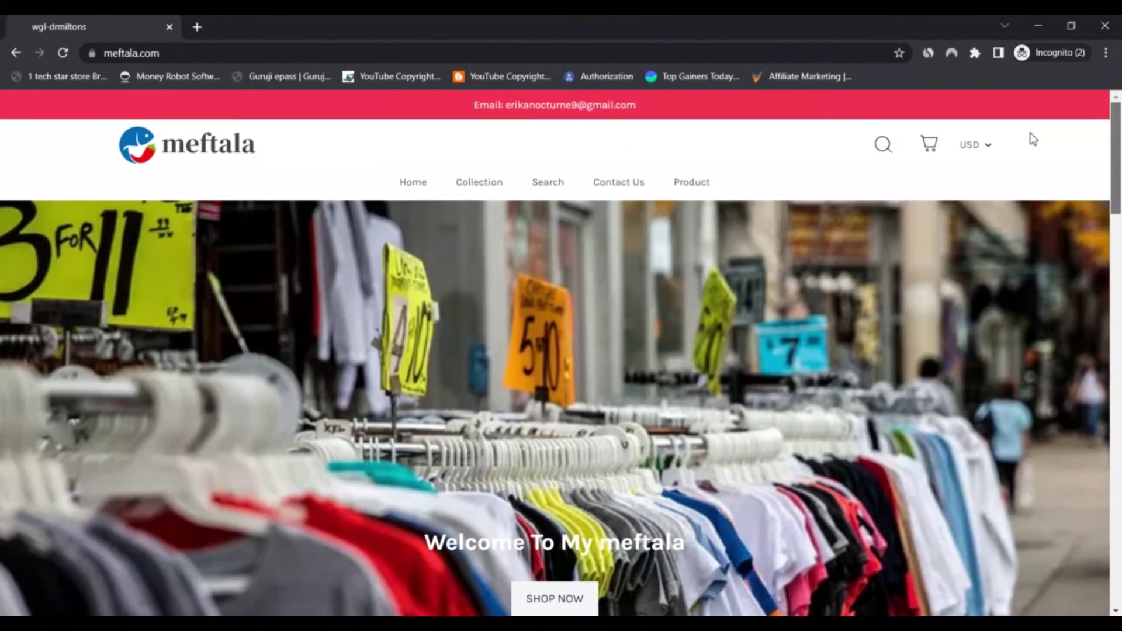
Open meftala.com's Collection page showing the $5.55 Sister Of The Birthday Boy T-shirt.
left_click(476, 184)
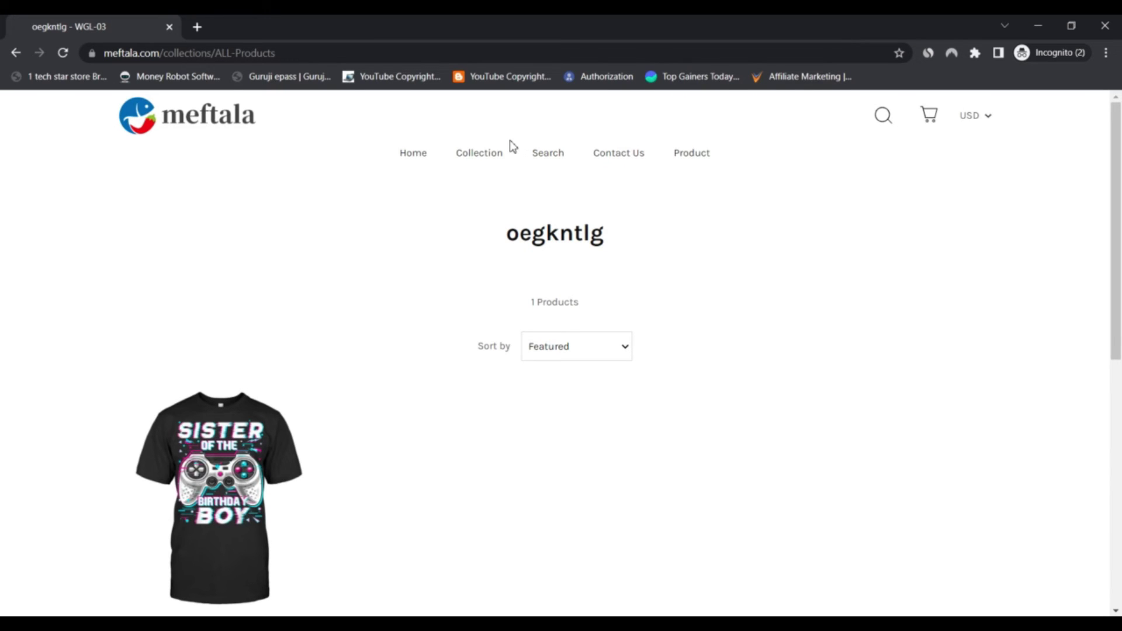
left_click_drag(1116, 211, 1120, 290)
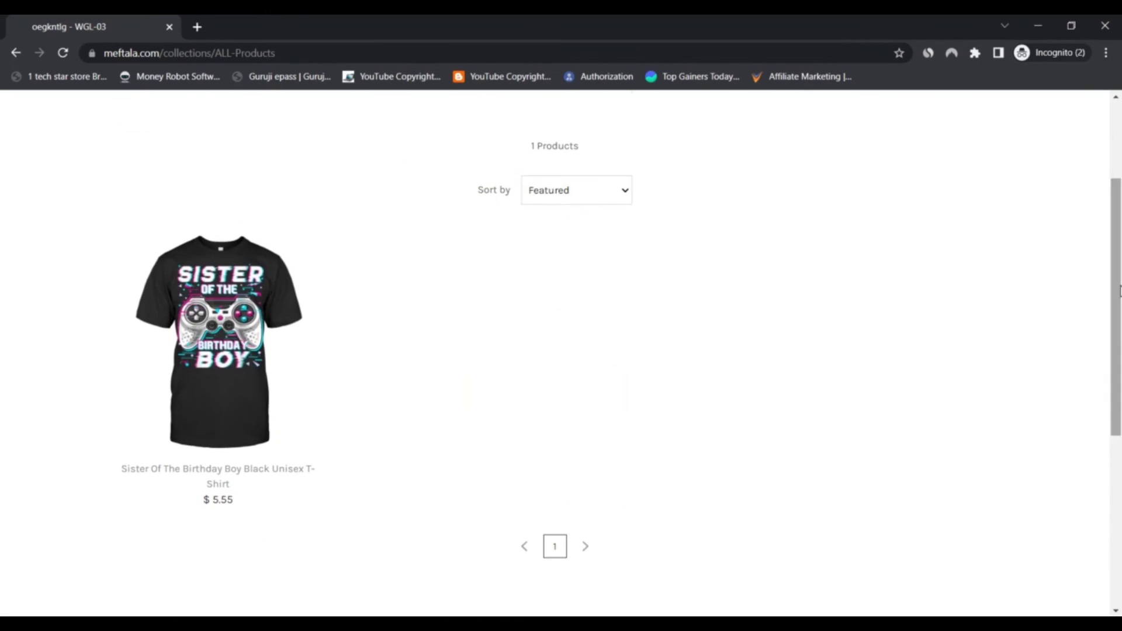
Open the Sister Of The Birthday Boy T-shirt's page with its price, sizes and colour.
left_click(288, 294)
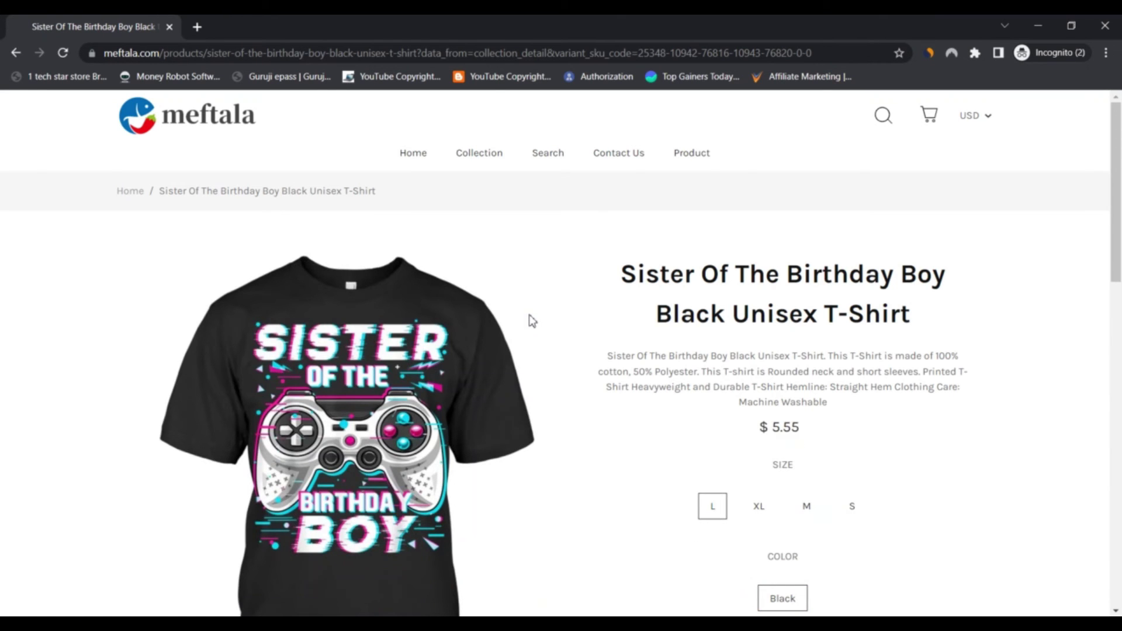
scroll(1117, 274, "down", 1)
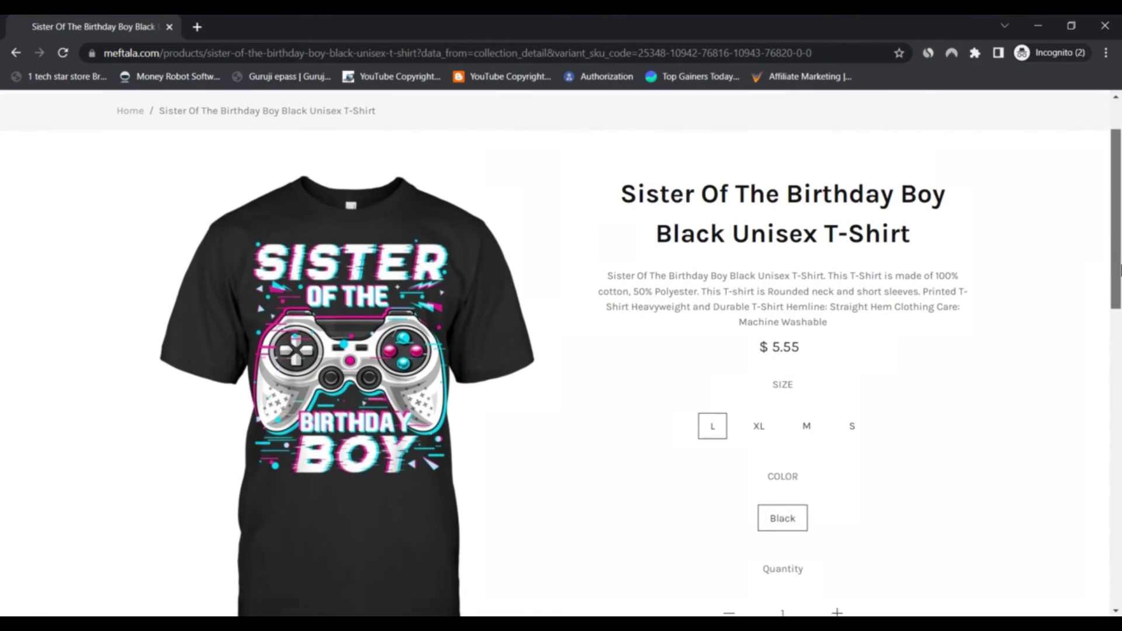
left_click_drag(1120, 270, 1119, 289)
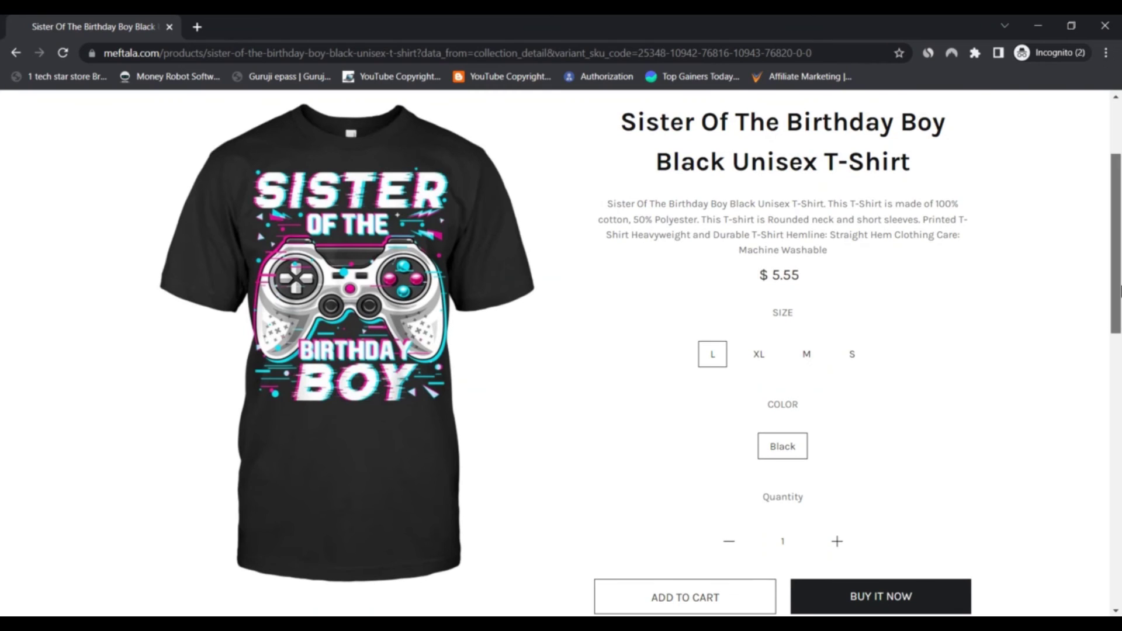